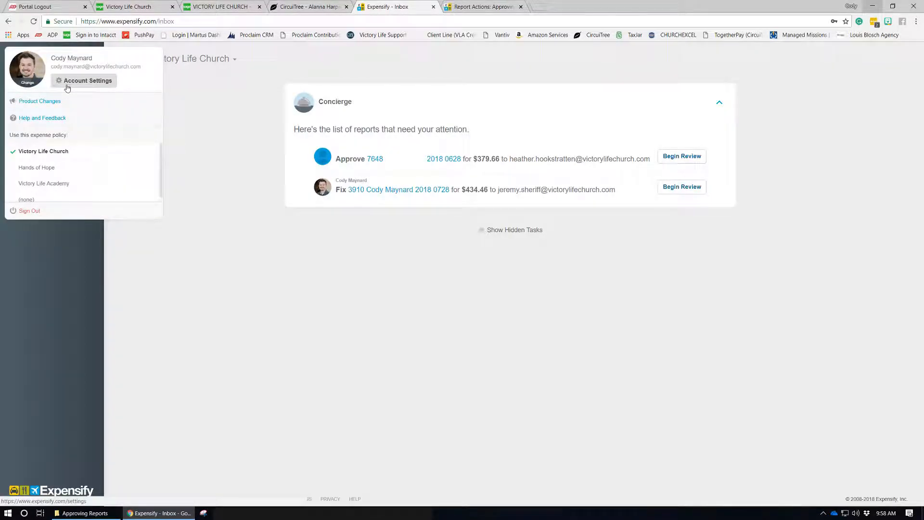
Step: Open the preferences in the account settings and check which email notifications are enabled under Email Preferences
{"action": "left_click", "coordinate": [88, 81]}
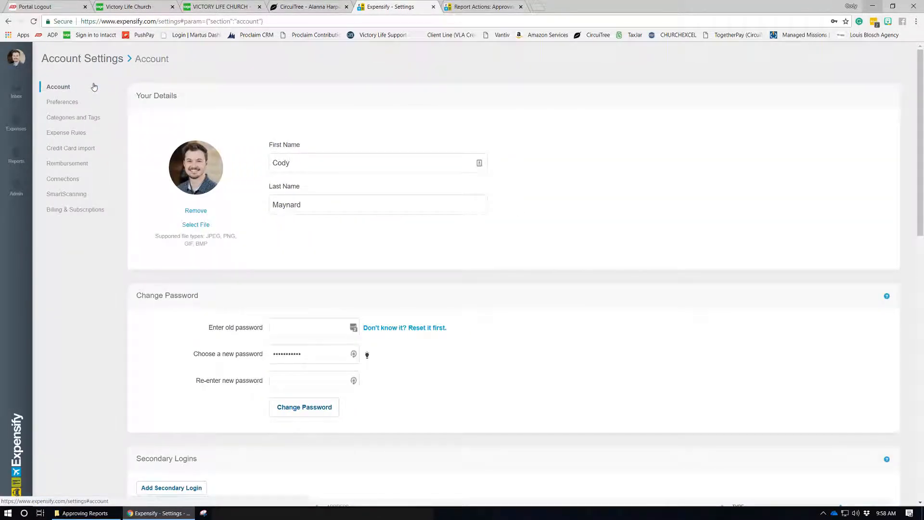
{"action": "left_click", "coordinate": [66, 104]}
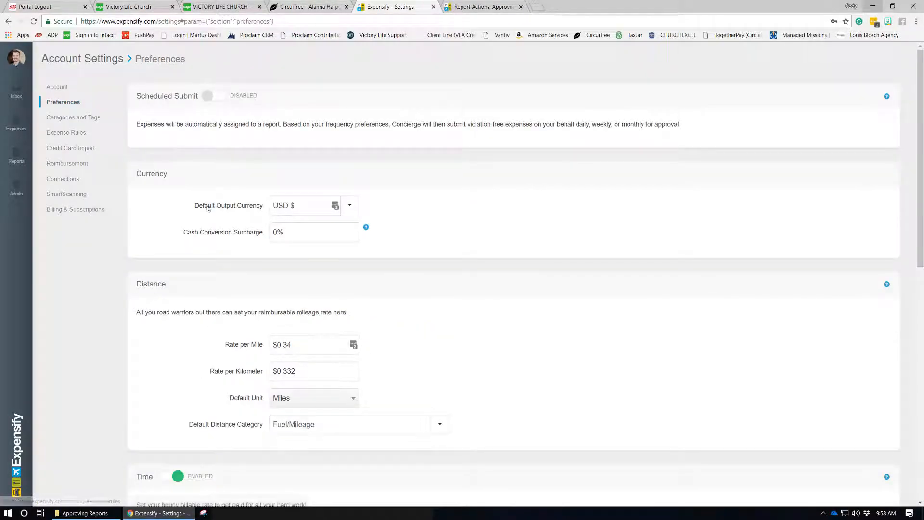
{"action": "scroll", "coordinate": [205, 208], "scroll_direction": "down", "scroll_amount": 10}
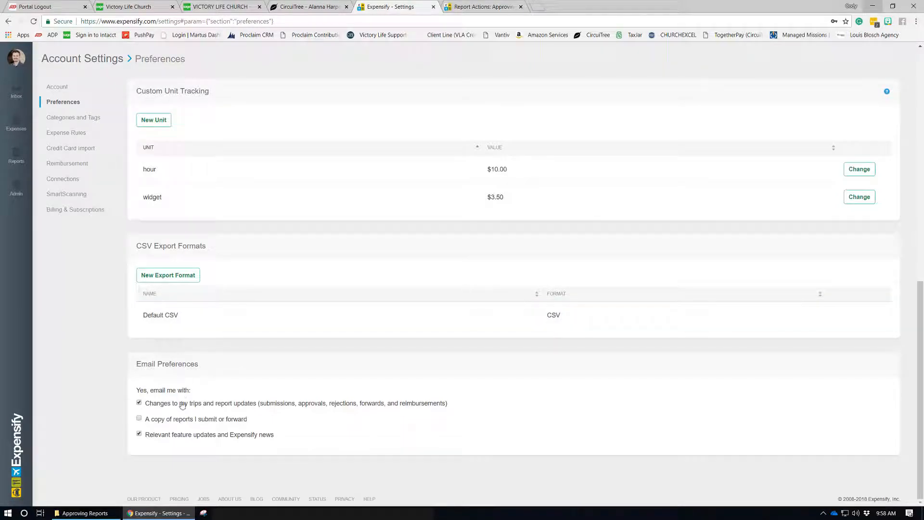
{"action": "left_click_drag", "start_coordinate": [208, 371], "coordinate": [134, 364]}
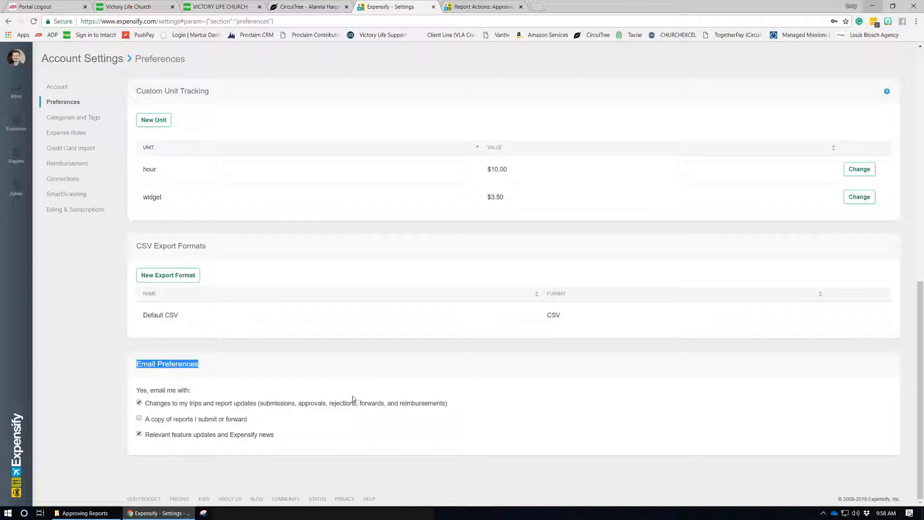
Step: Begin reviewing the 2018 0628 report awaiting approval in the inbox, and exit the guided review to show the full report
{"action": "left_click", "coordinate": [15, 98]}
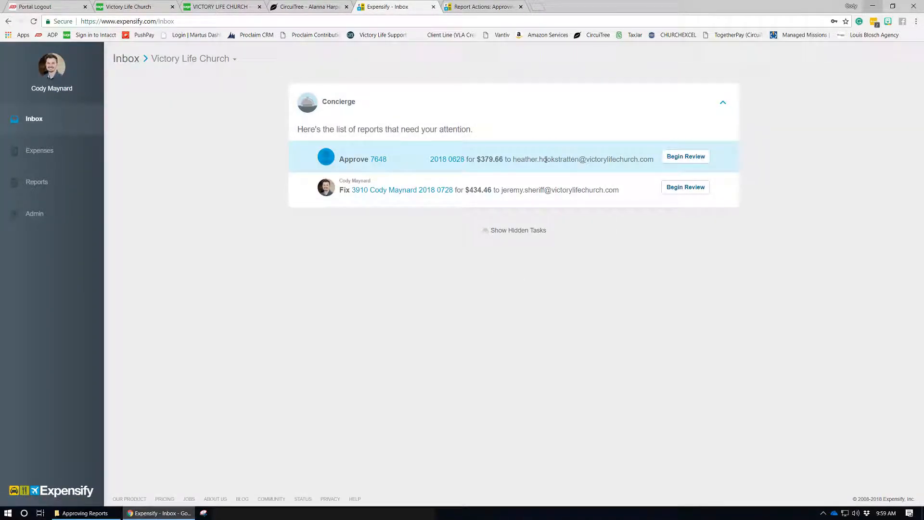
{"action": "left_click", "coordinate": [692, 161]}
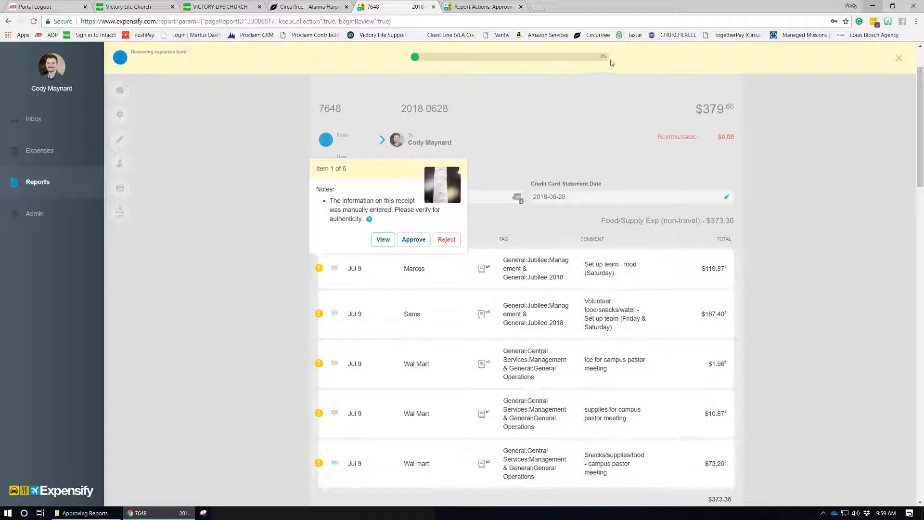
{"action": "left_click", "coordinate": [899, 59]}
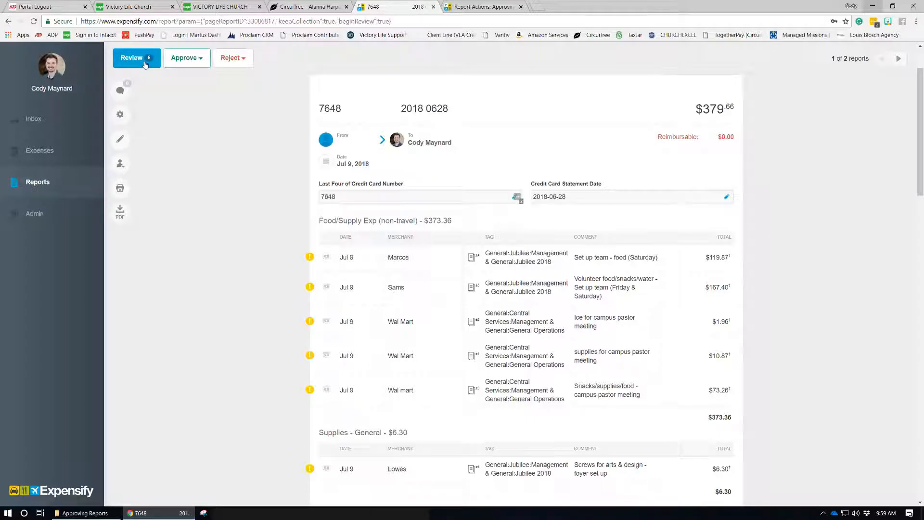
Step: Check the options for approving and for rejecting the whole report without choosing any
{"action": "left_click", "coordinate": [204, 67]}
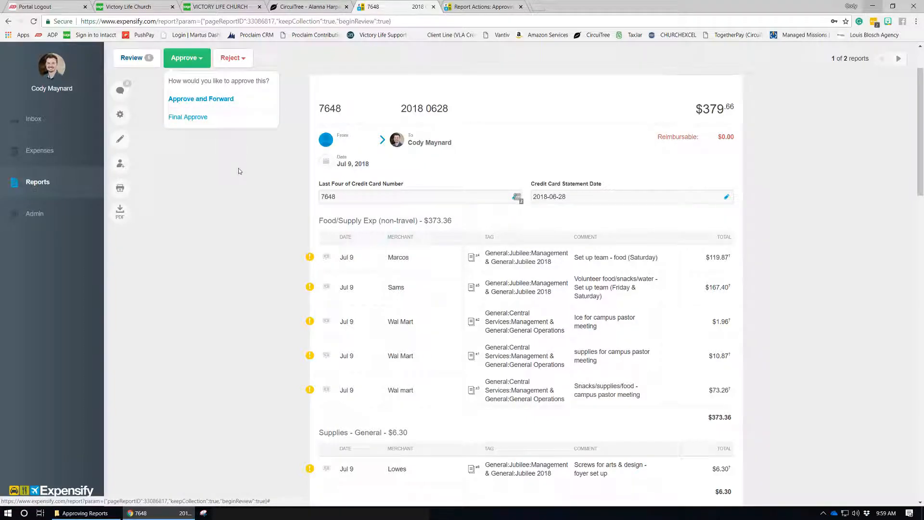
{"action": "left_click", "coordinate": [238, 155]}
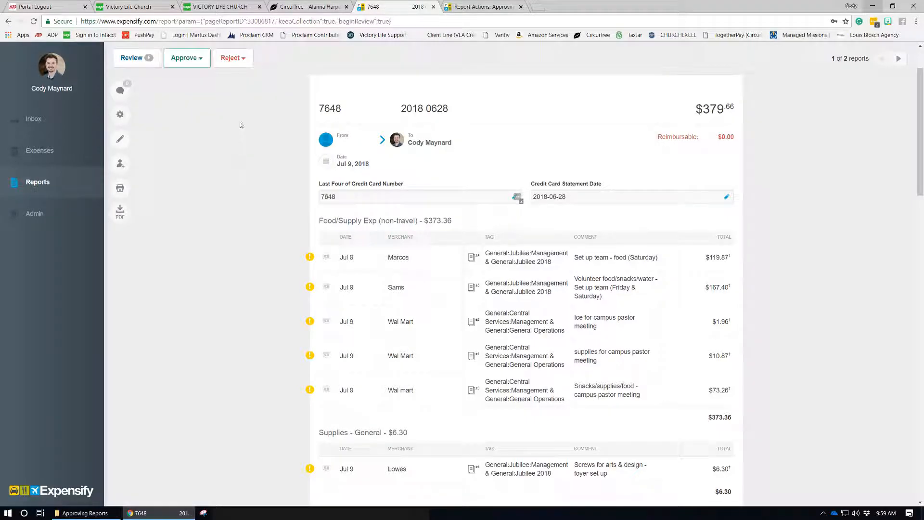
{"action": "left_click", "coordinate": [232, 58]}
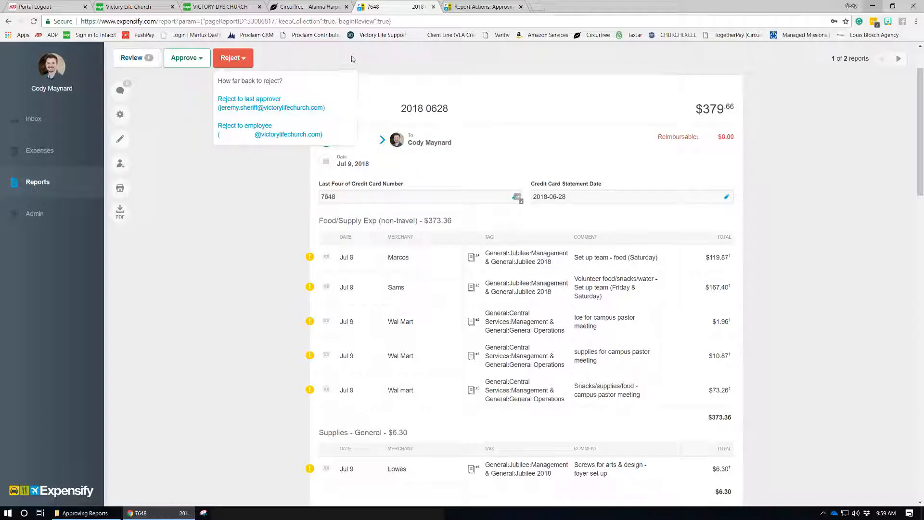
{"action": "left_click", "coordinate": [473, 101]}
Step: Restart the guided review, view the details of the Marcos expense and inspect its enlarged receipt
{"action": "left_click", "coordinate": [149, 58]}
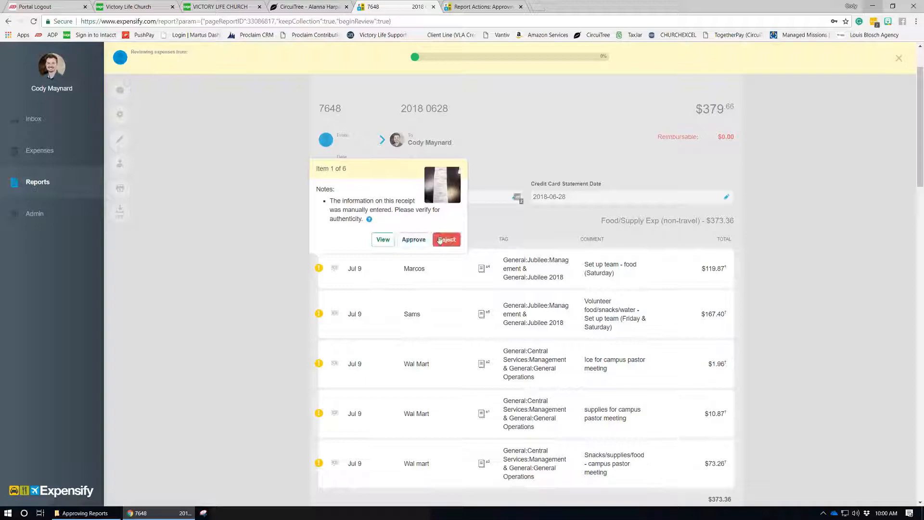
{"action": "left_click", "coordinate": [405, 244]}
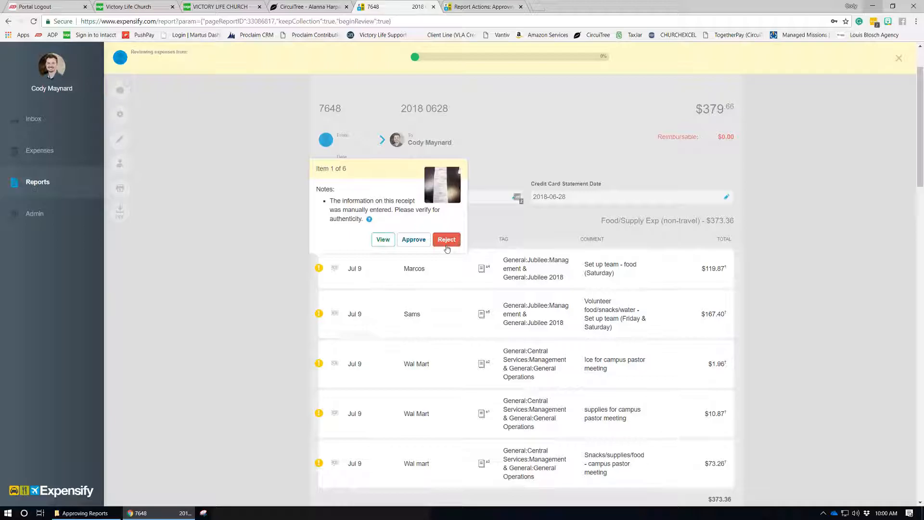
{"action": "left_click", "coordinate": [380, 240]}
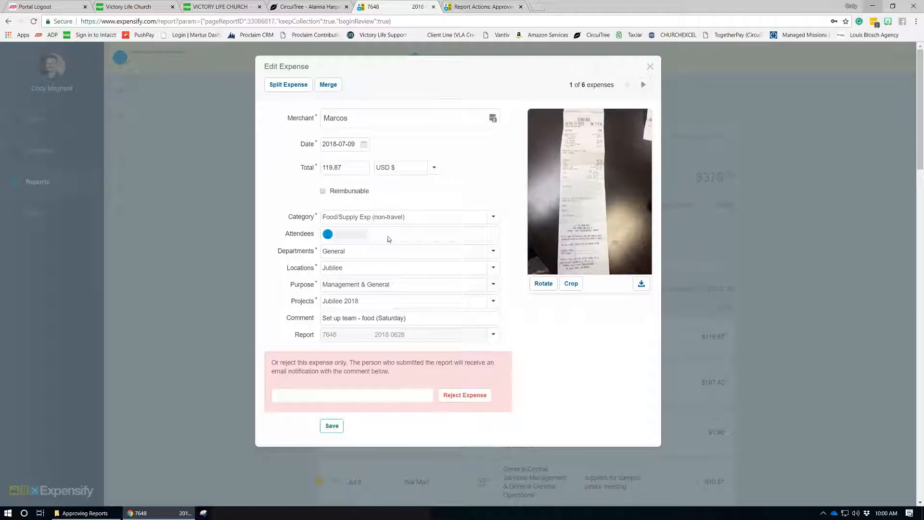
{"action": "mouse_move", "coordinate": [594, 200]}
{"action": "left_click", "coordinate": [584, 143]}
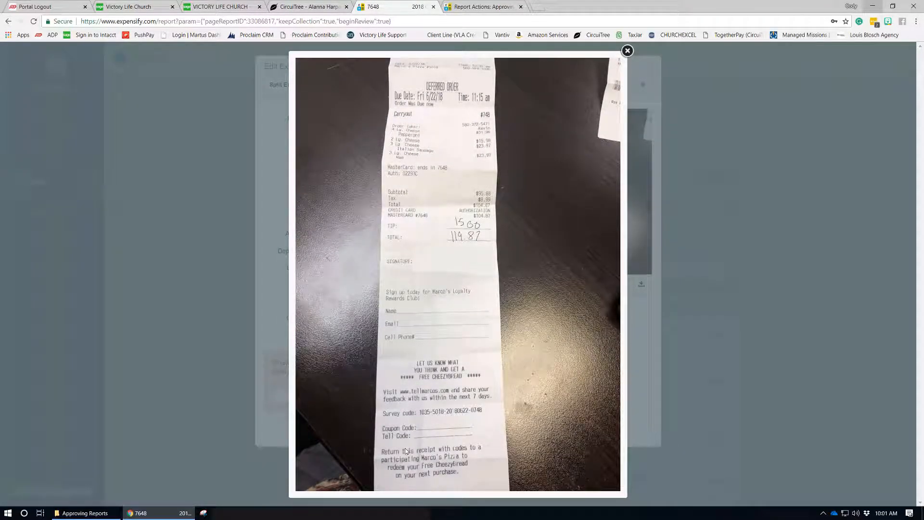
{"action": "left_click", "coordinate": [627, 51]}
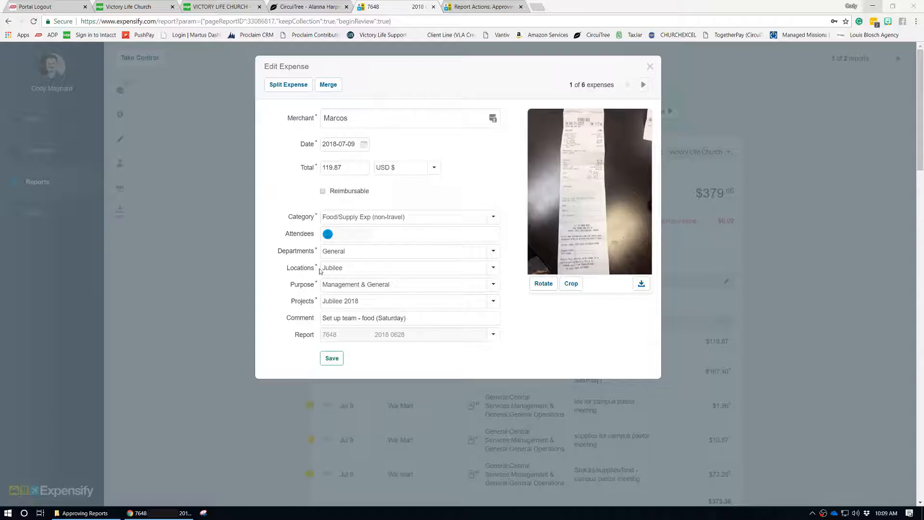
Step: Look through the available locations for the Marcos expense without changing the selection
{"action": "left_click", "coordinate": [349, 270]}
{"action": "left_click", "coordinate": [279, 276]}
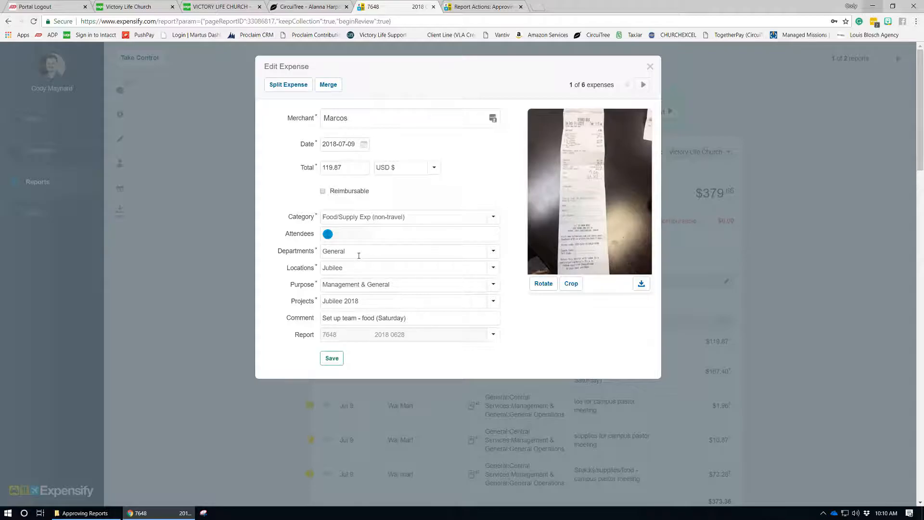
{"action": "left_click", "coordinate": [354, 271]}
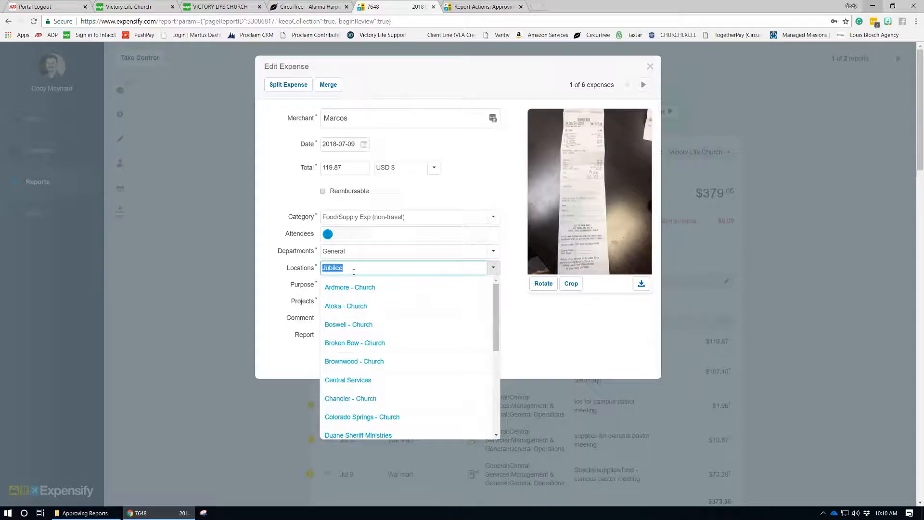
{"action": "left_click", "coordinate": [283, 280]}
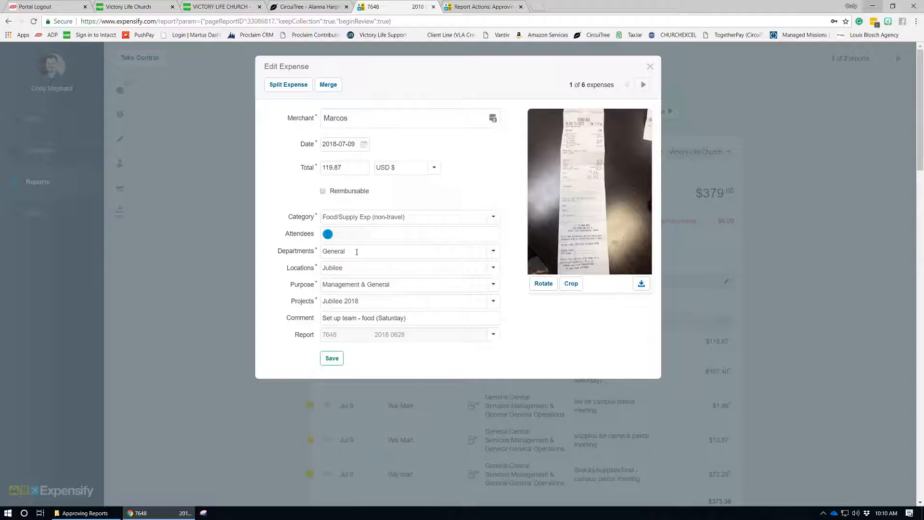
Step: Change the Marcos expense's project to Building Fund and check its location and department fields
{"action": "left_click", "coordinate": [357, 301]}
{"action": "type", "text": "buil"}
{"action": "left_click", "coordinate": [357, 323]}
{"action": "left_click", "coordinate": [349, 266]}
{"action": "left_click", "coordinate": [350, 251]}
{"action": "left_click", "coordinate": [290, 271]}
Step: Set the project of the Marcos expense back to Jubilee 2018
{"action": "left_click", "coordinate": [364, 300]}
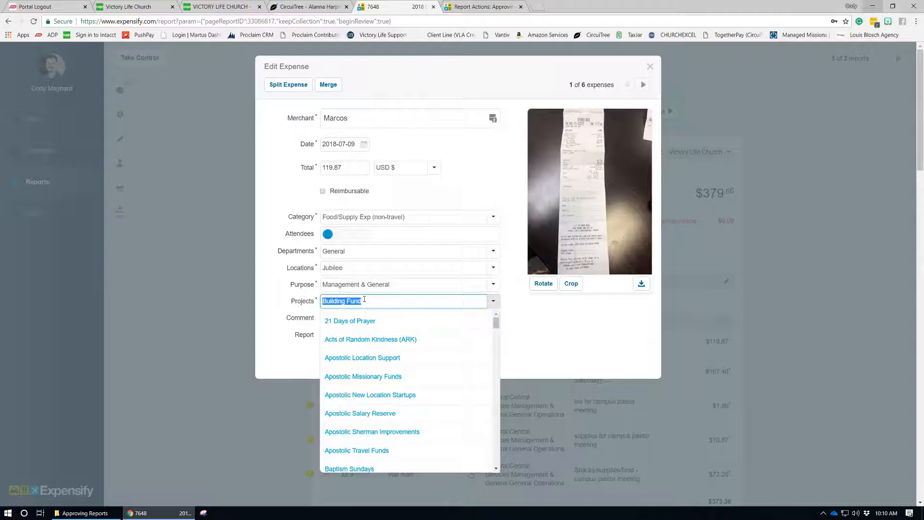
{"action": "type", "text": "ju"}
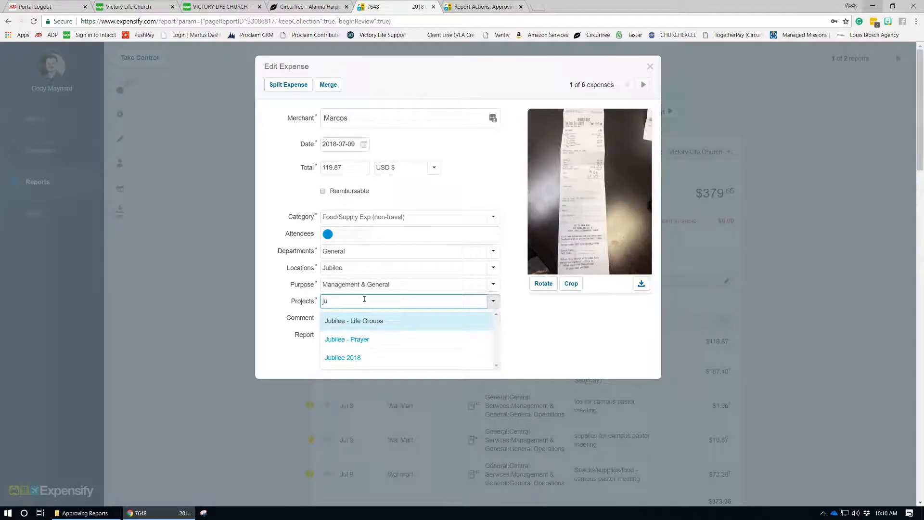
{"action": "left_click", "coordinate": [360, 359]}
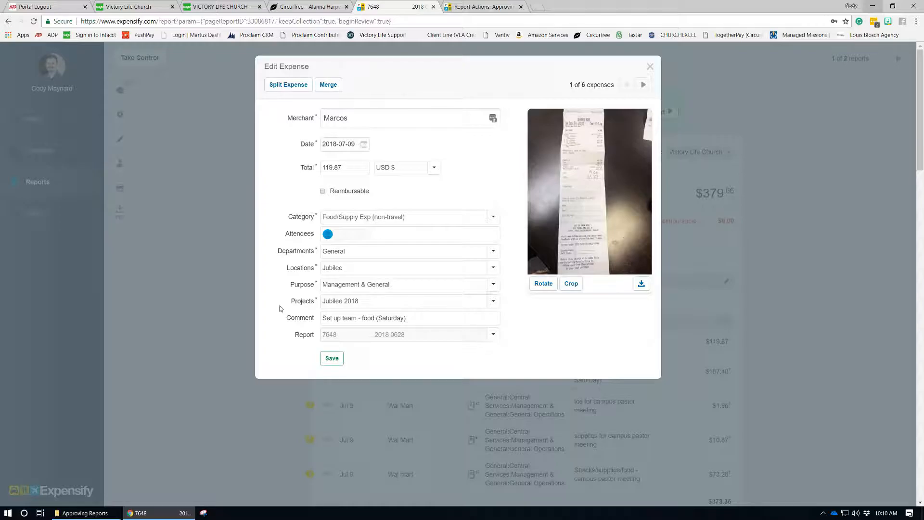
{"action": "left_click", "coordinate": [390, 303]}
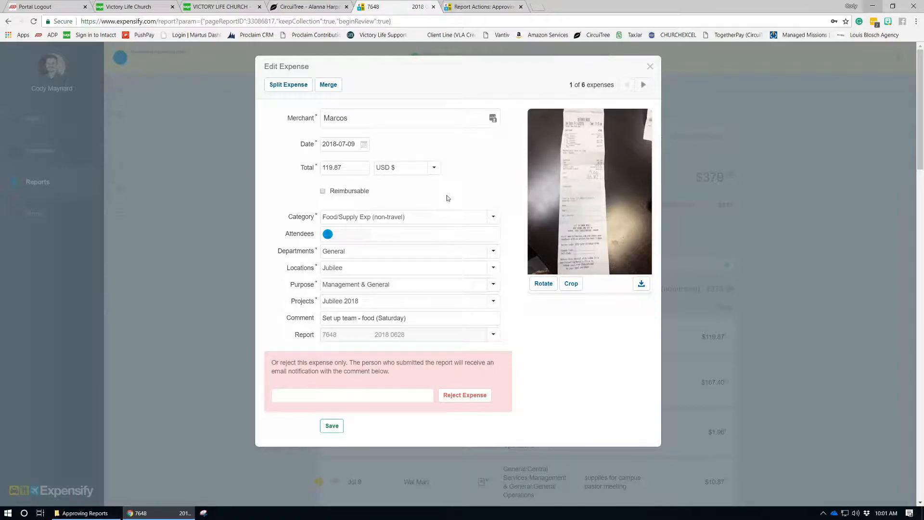
Step: Go to the Sams expense and check its receipt and category against the entered details
{"action": "mouse_move", "coordinate": [588, 128]}
{"action": "left_click", "coordinate": [647, 86]}
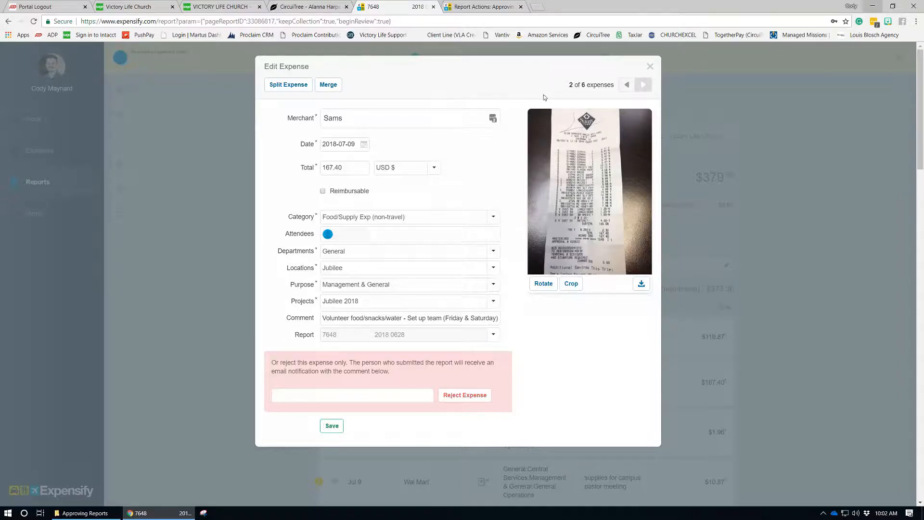
{"action": "left_click", "coordinate": [573, 155]}
{"action": "left_click", "coordinate": [406, 216]}
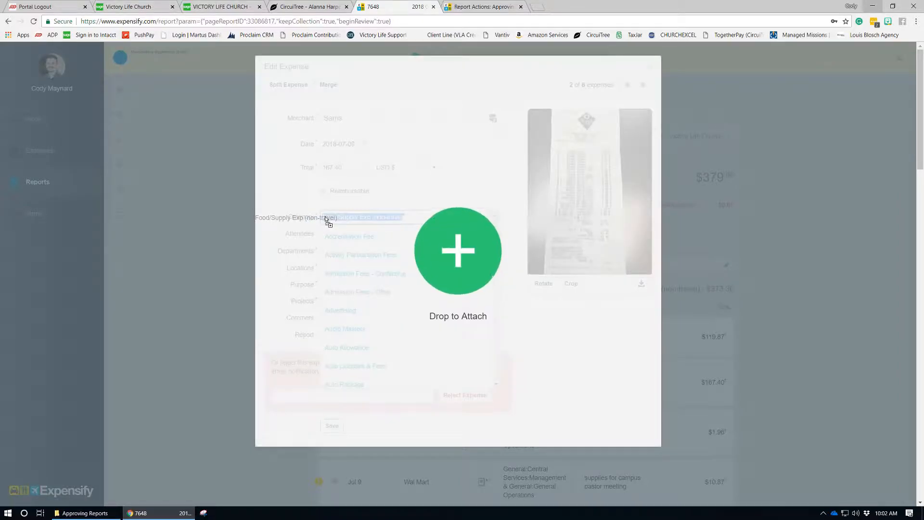
{"action": "left_click", "coordinate": [424, 200]}
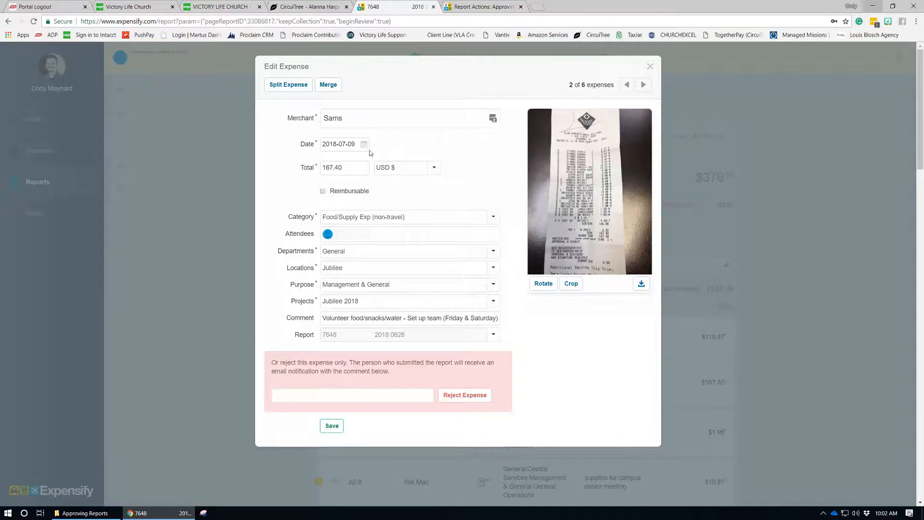
Step: Go through the remaining expenses from Wal Mart to Lowes, and close the expense details
{"action": "mouse_move", "coordinate": [604, 223]}
{"action": "left_click", "coordinate": [645, 85]}
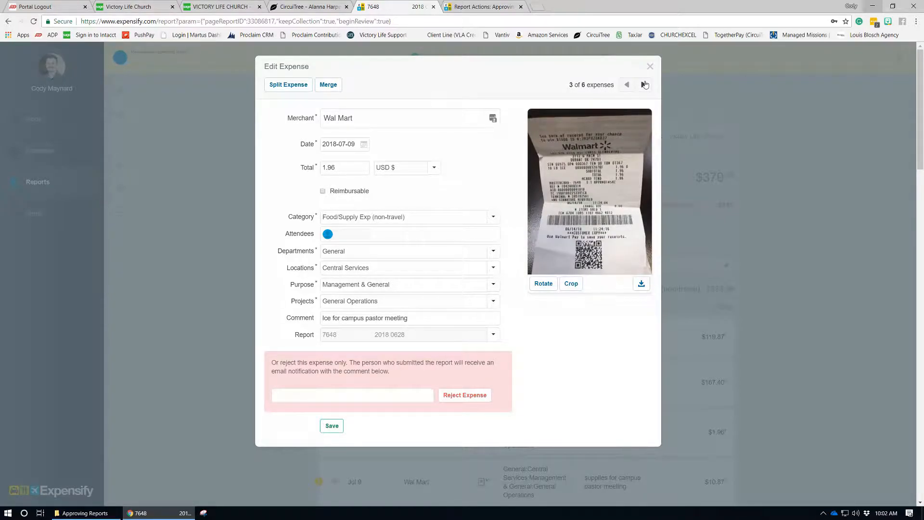
{"action": "left_click", "coordinate": [644, 85]}
{"action": "left_click", "coordinate": [645, 85]}
{"action": "left_click", "coordinate": [645, 85]}
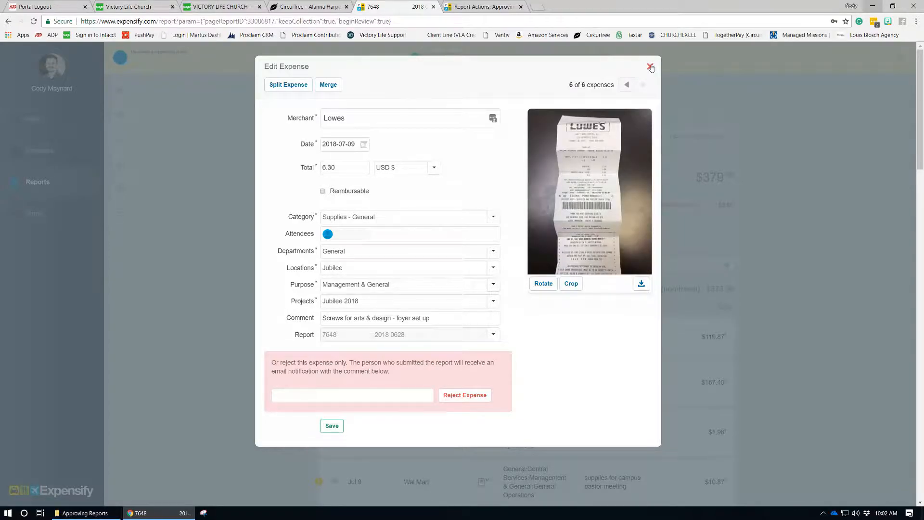
{"action": "left_click", "coordinate": [650, 67]}
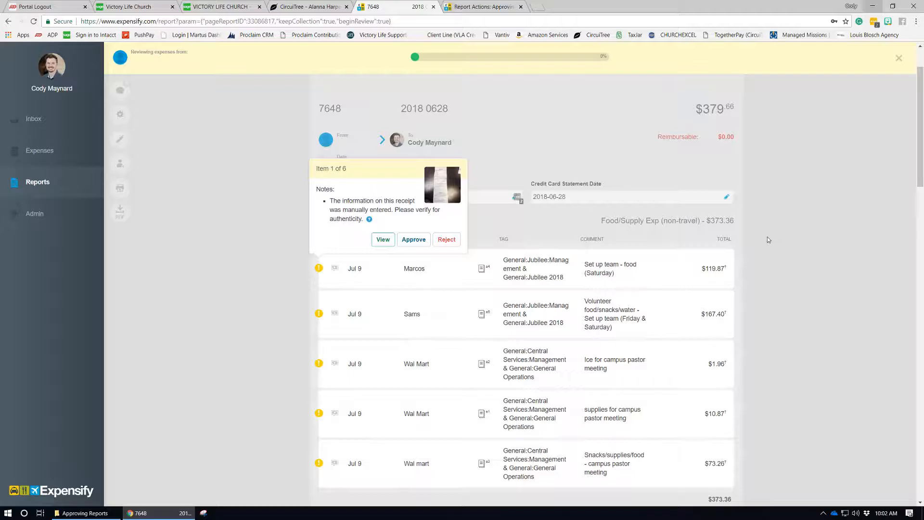
Step: Open the credit card statement attached under the report's Documents and examine its list of transactions
{"action": "scroll", "coordinate": [767, 239], "scroll_direction": "down", "scroll_amount": 10}
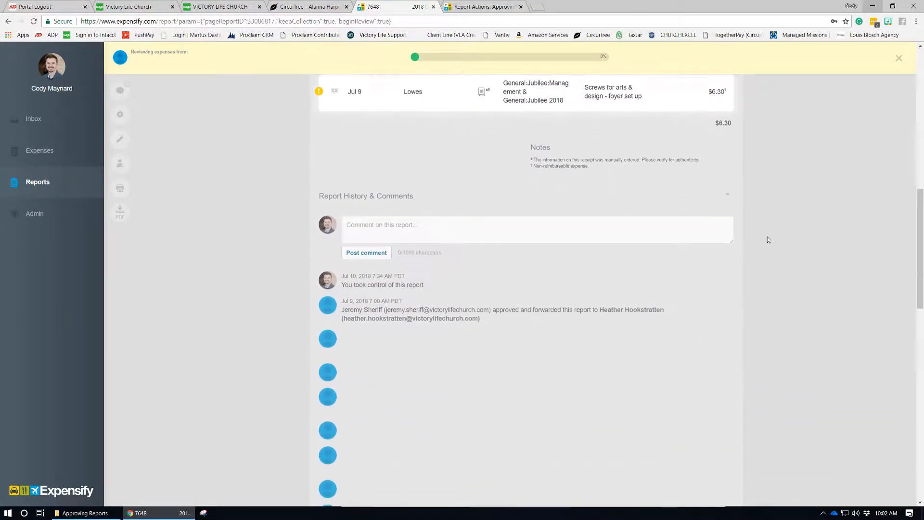
{"action": "scroll", "coordinate": [768, 239], "scroll_direction": "down", "scroll_amount": 10}
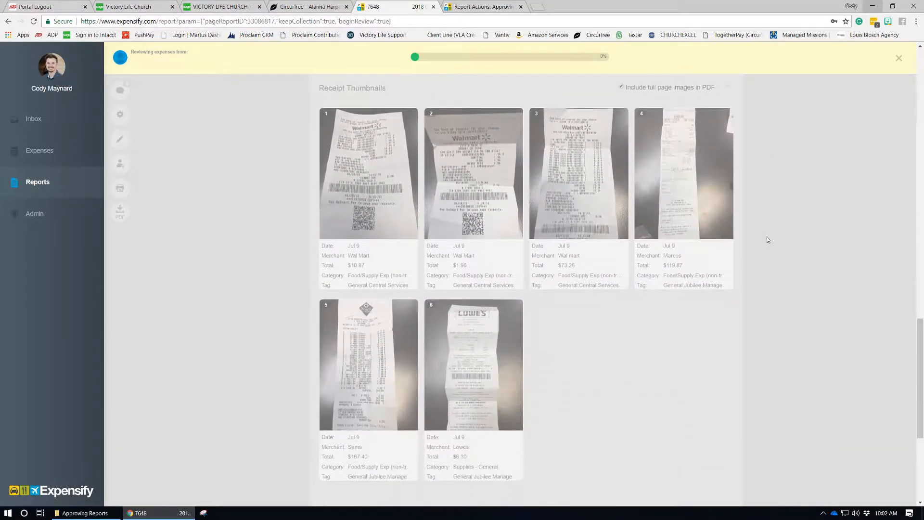
{"action": "scroll", "coordinate": [424, 247], "scroll_direction": "down", "scroll_amount": 5}
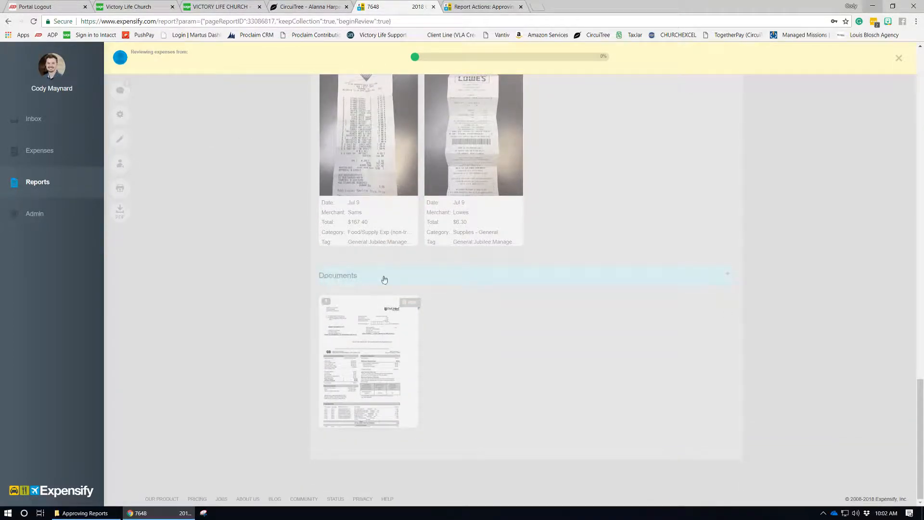
{"action": "left_click", "coordinate": [367, 343]}
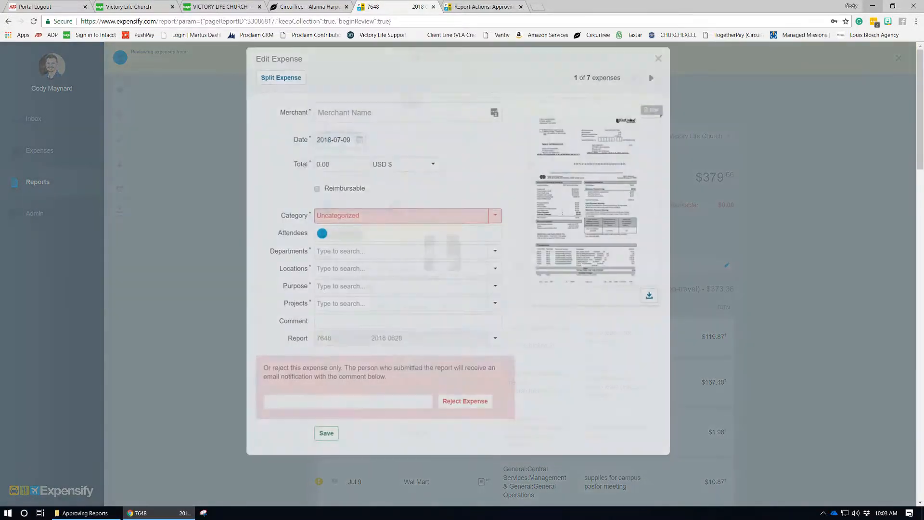
{"action": "scroll", "coordinate": [534, 255], "scroll_direction": "down", "scroll_amount": 1}
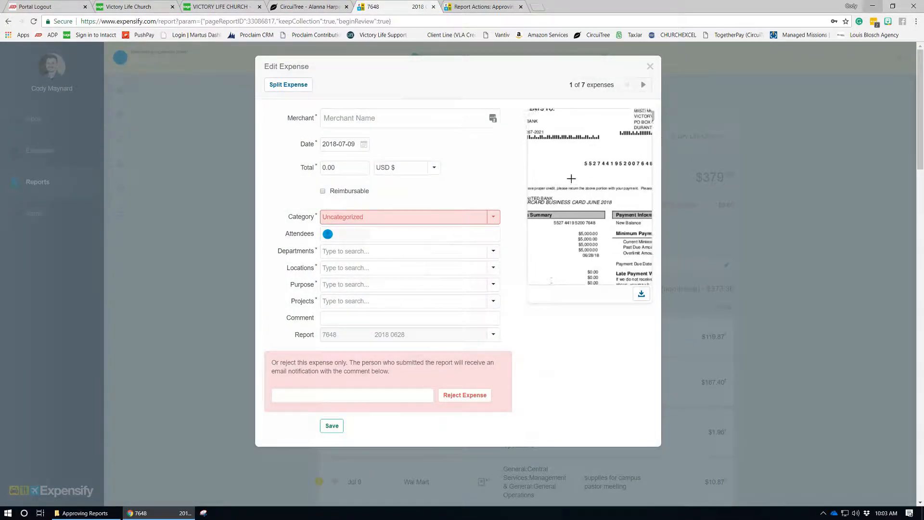
{"action": "left_click", "coordinate": [573, 178]}
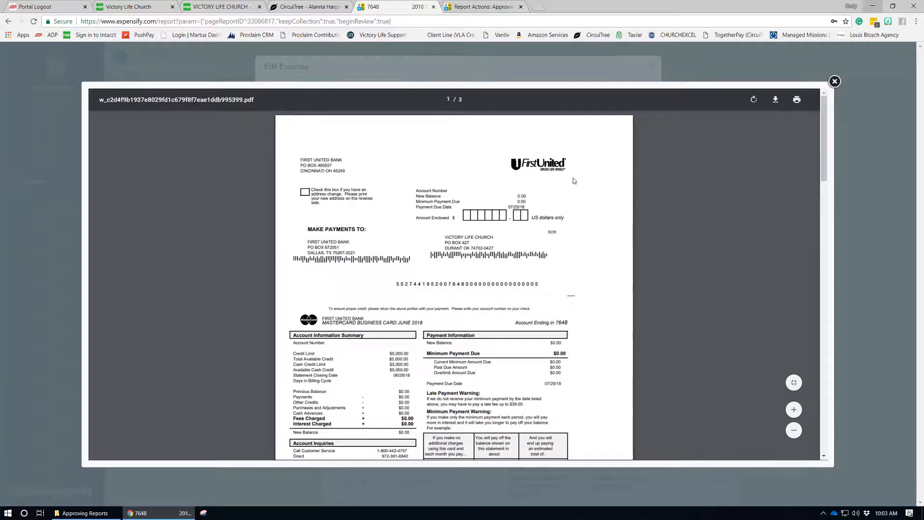
{"action": "scroll", "coordinate": [573, 181], "scroll_direction": "down", "scroll_amount": 4}
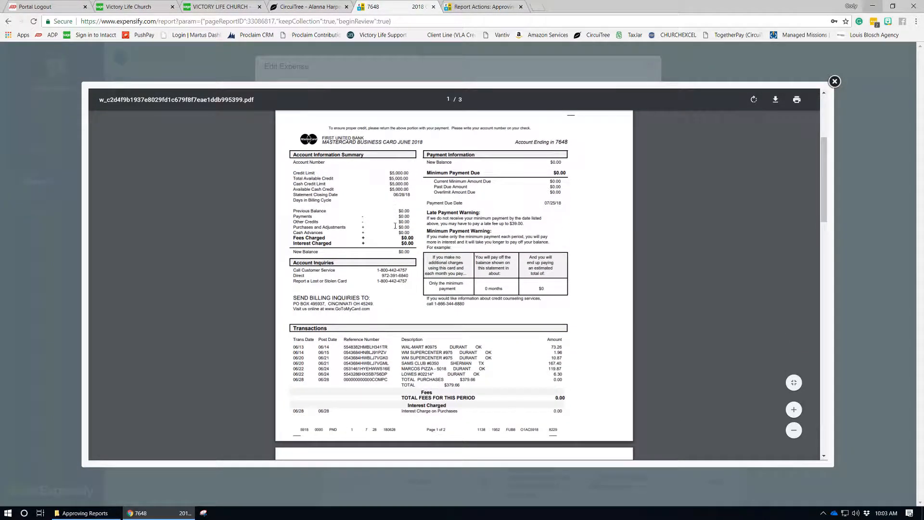
Step: Compare the purchases total on the card statement with the report's total, closing the statement and the expense details in between
{"action": "scroll", "coordinate": [441, 255], "scroll_direction": "down", "scroll_amount": 3}
{"action": "mouse_move", "coordinate": [444, 250]}
{"action": "left_mouse_down"}
{"action": "mouse_move", "coordinate": [470, 244]}
{"action": "mouse_move", "coordinate": [462, 249]}
{"action": "left_mouse_up"}
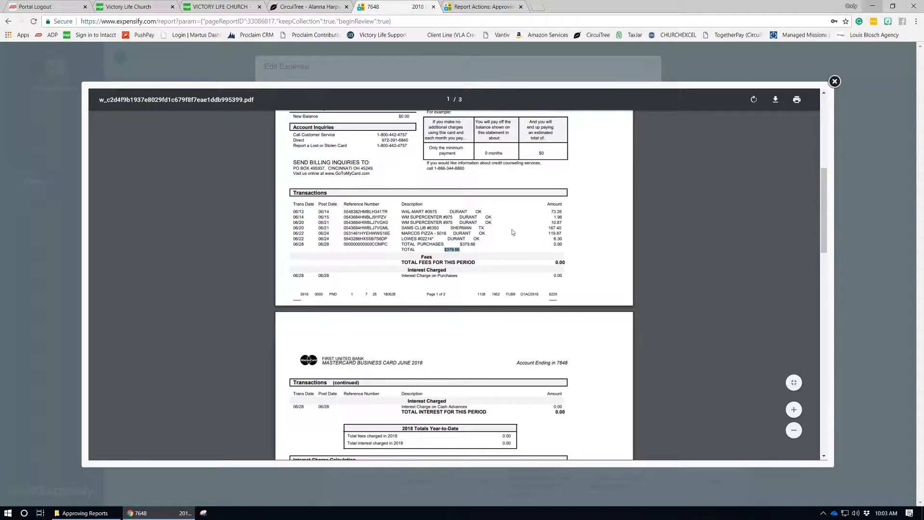
{"action": "left_click", "coordinate": [835, 81]}
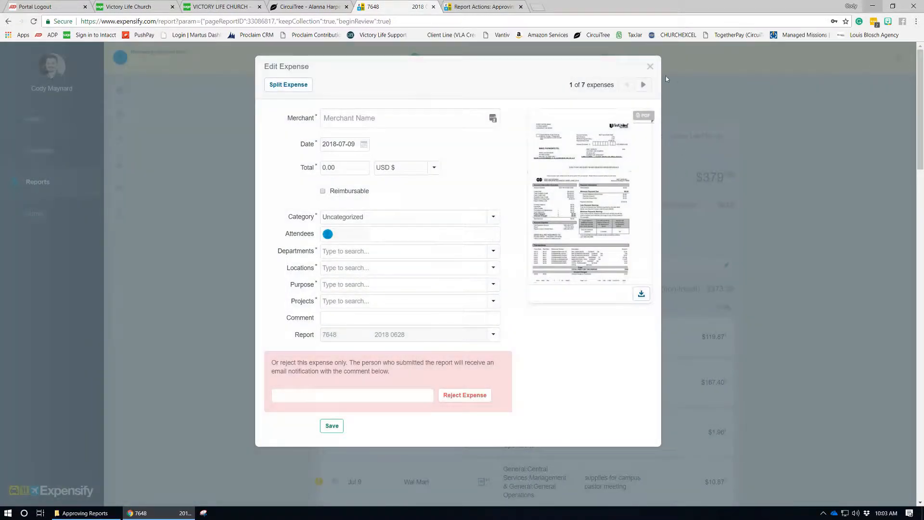
{"action": "left_click", "coordinate": [649, 67]}
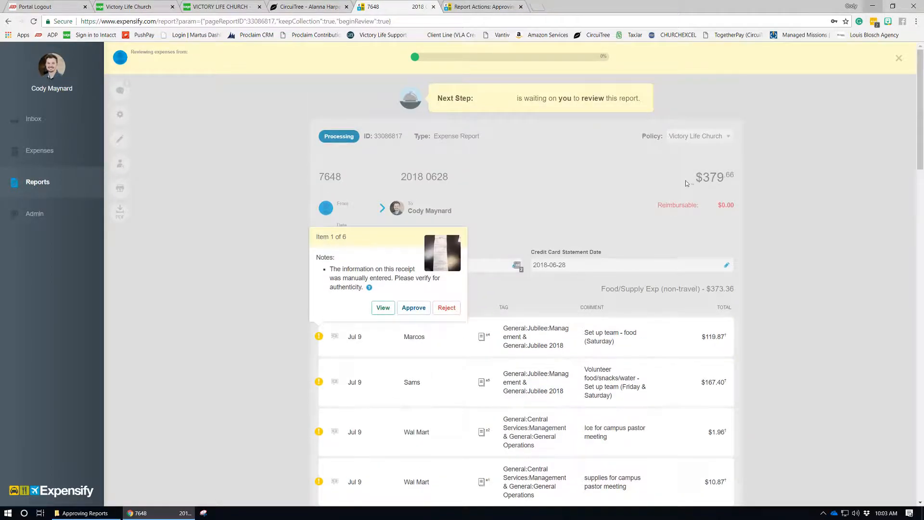
{"action": "left_click_drag", "start_coordinate": [691, 179], "coordinate": [736, 182]}
{"action": "left_click", "coordinate": [769, 176]}
{"action": "left_click_drag", "start_coordinate": [695, 178], "coordinate": [738, 178]}
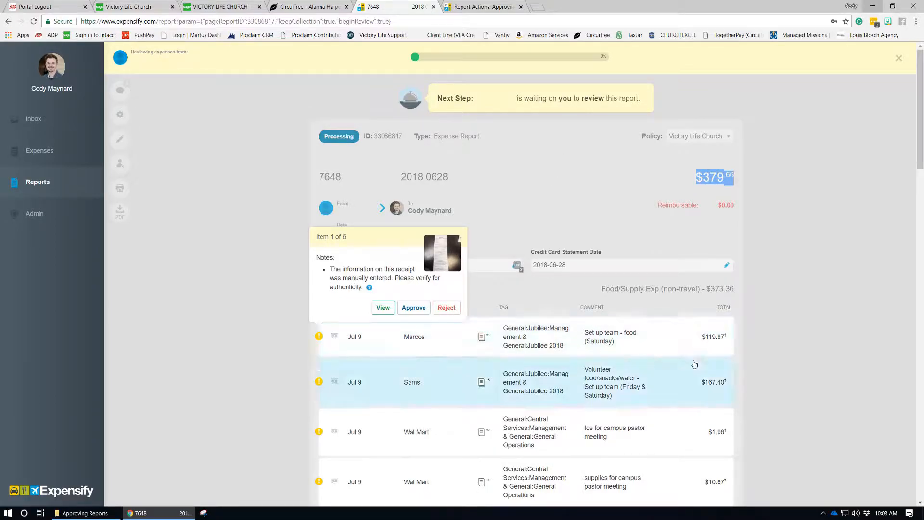
Step: Change the Marcos expense's category to Travel - Meal Exp and save the expense
{"action": "left_click", "coordinate": [446, 346]}
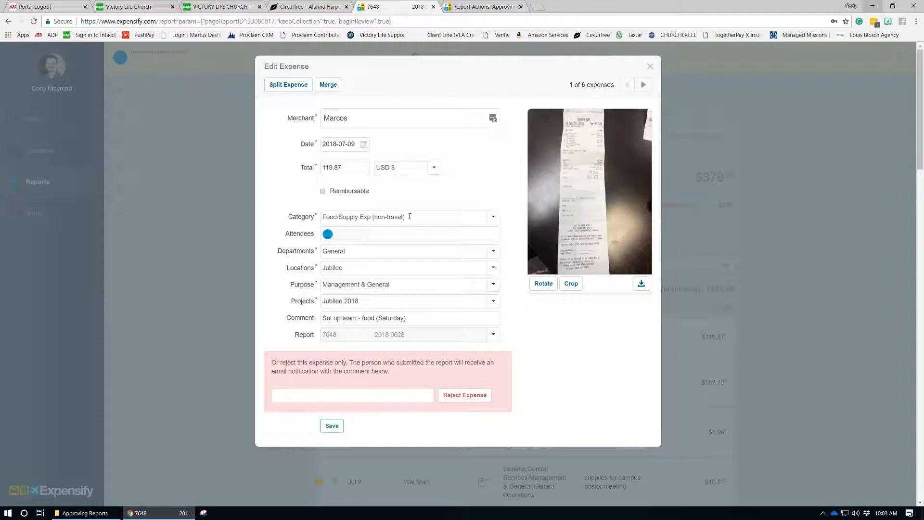
{"action": "left_click", "coordinate": [410, 216]}
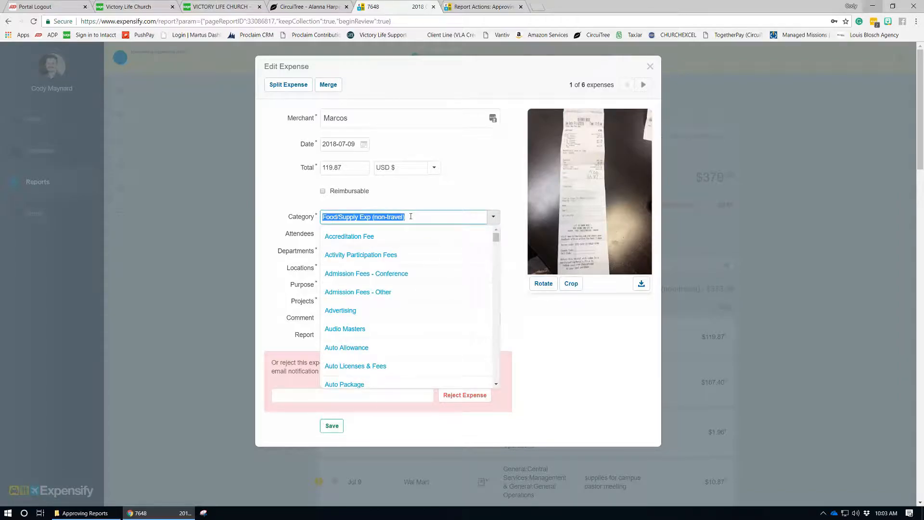
{"action": "type", "text": "trave"}
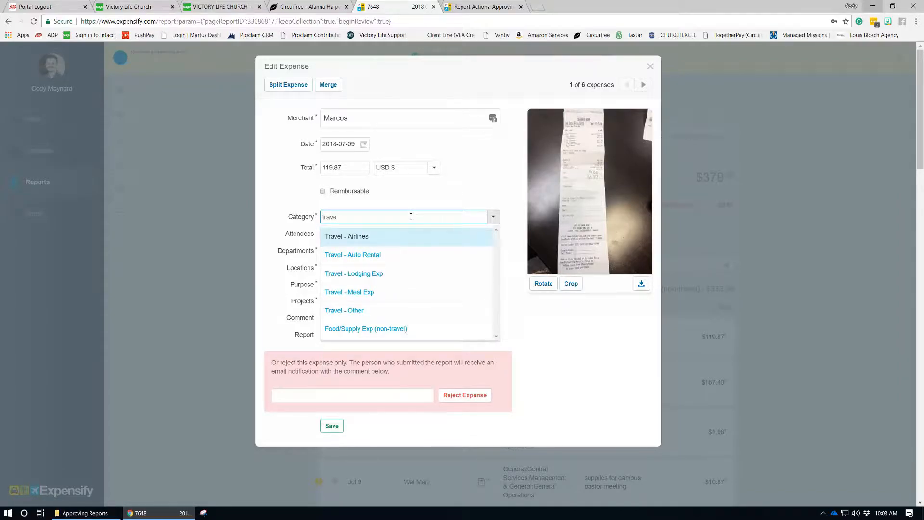
{"action": "left_click", "coordinate": [380, 291]}
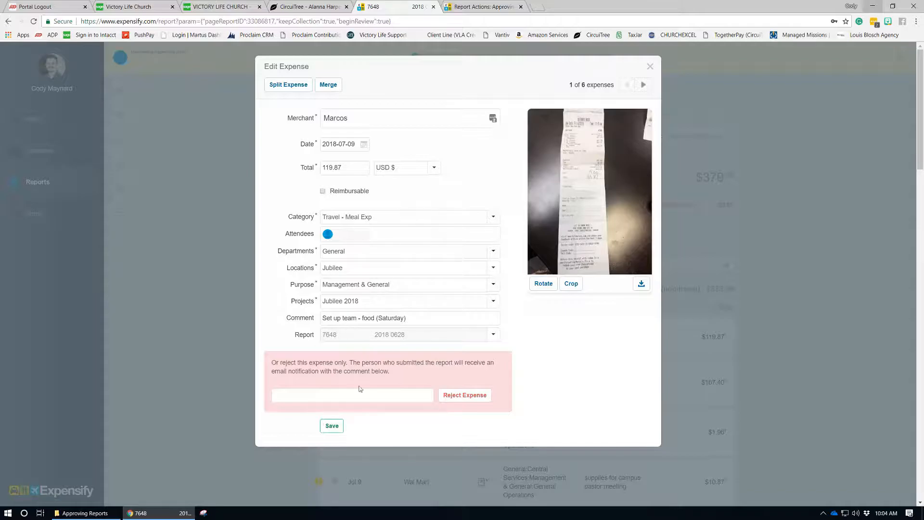
{"action": "left_click", "coordinate": [336, 432]}
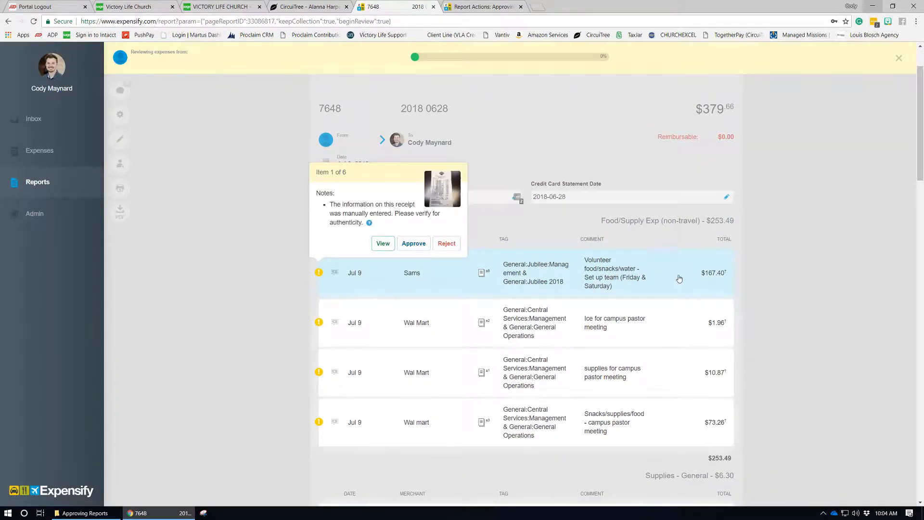
Step: Check the Marcos category change in the Report History & Comments, and exit the guided review of the expenses
{"action": "scroll", "coordinate": [763, 335], "scroll_direction": "down", "scroll_amount": 1}
{"action": "scroll", "coordinate": [761, 335], "scroll_direction": "down", "scroll_amount": 5}
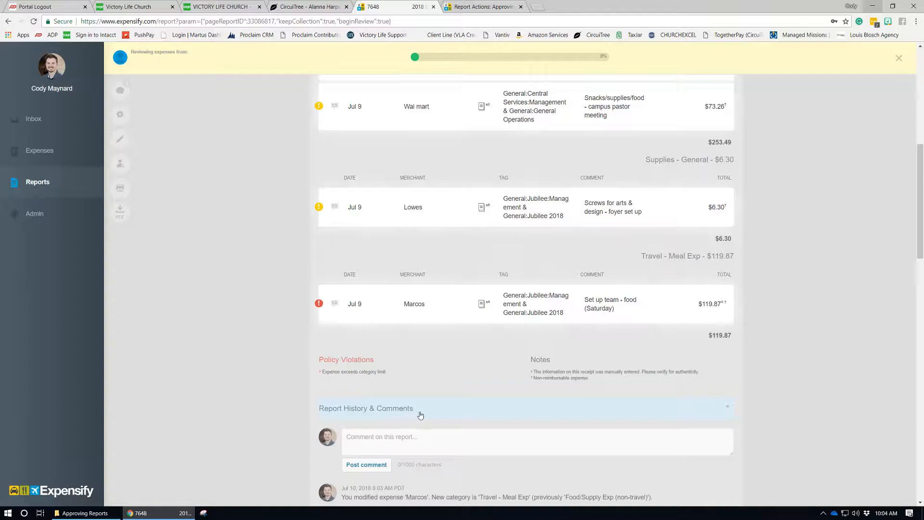
{"action": "left_click_drag", "start_coordinate": [342, 495], "coordinate": [660, 487]}
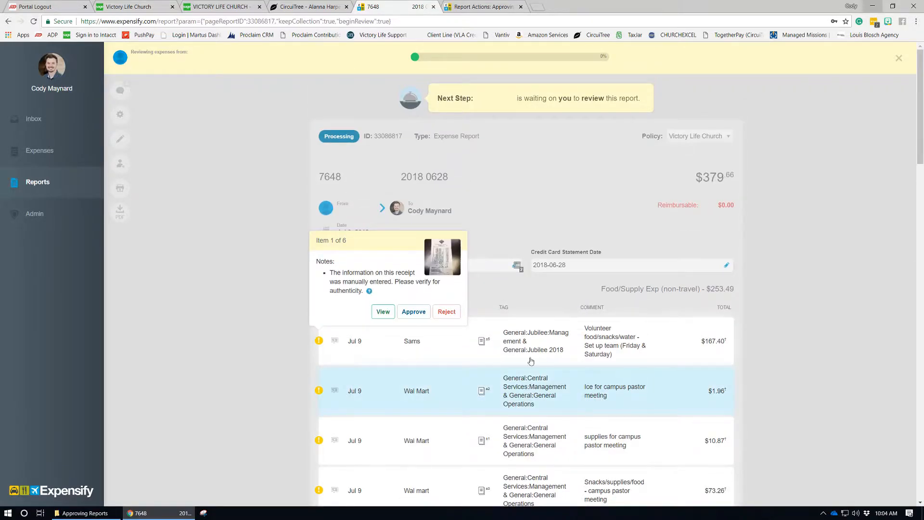
{"action": "left_click", "coordinate": [900, 59]}
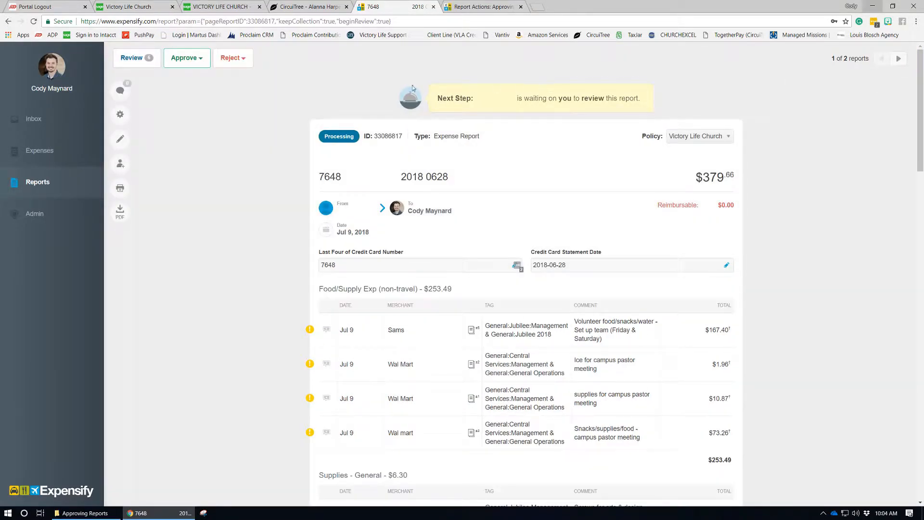
{"action": "left_click", "coordinate": [199, 60]}
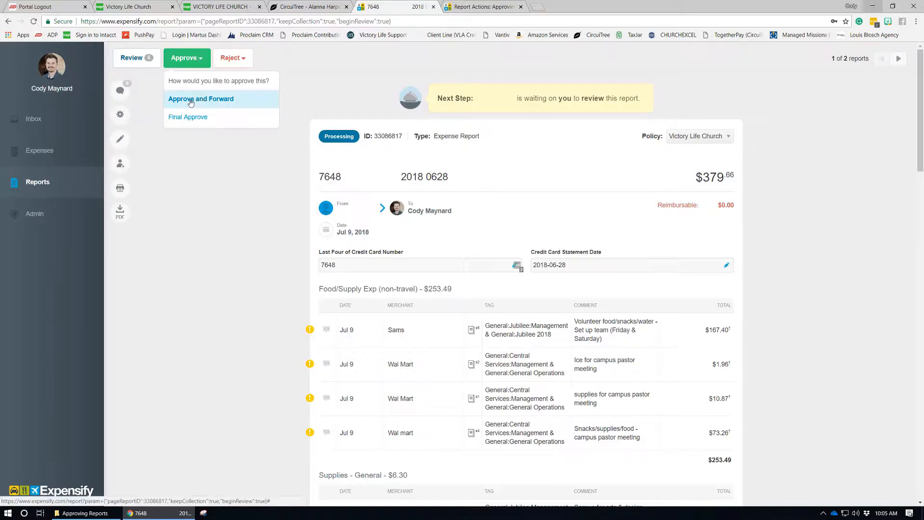
{"action": "left_click", "coordinate": [223, 100]}
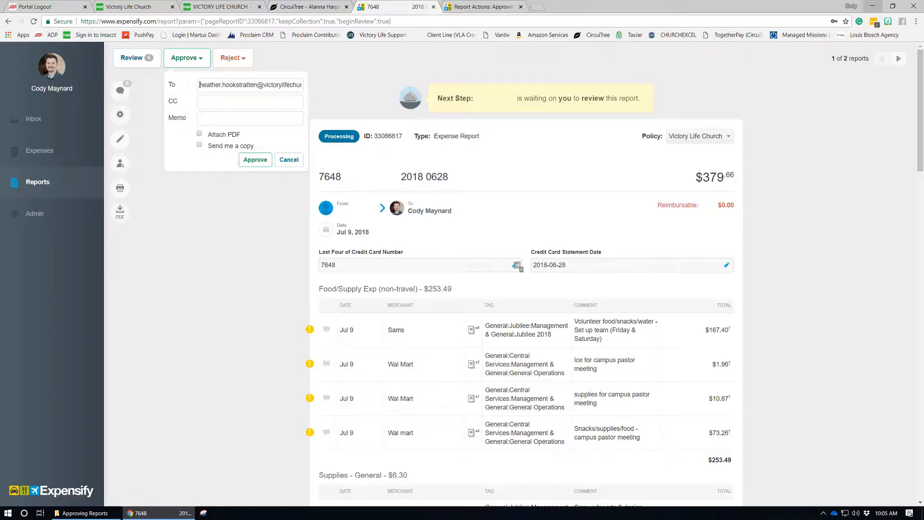
{"action": "left_click_drag", "start_coordinate": [200, 85], "coordinate": [333, 86]}
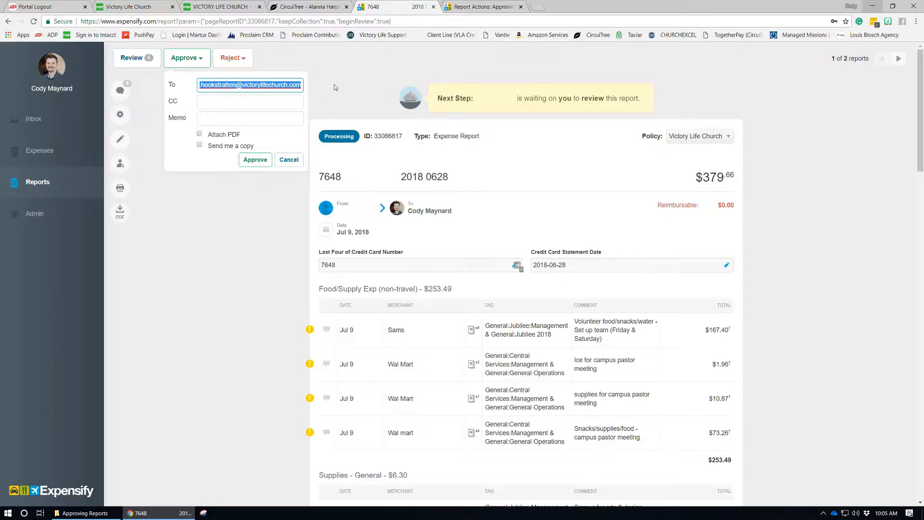
{"action": "left_click", "coordinate": [332, 88]}
Step: Approve the report and forward it to the prefilled recipient, without a CC, memo or PDF attachment
{"action": "left_click", "coordinate": [202, 59]}
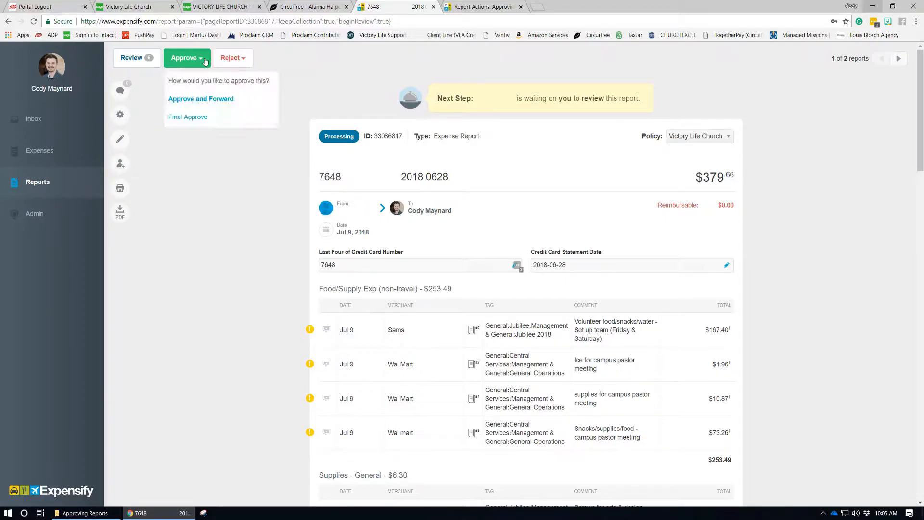
{"action": "left_click", "coordinate": [212, 99]}
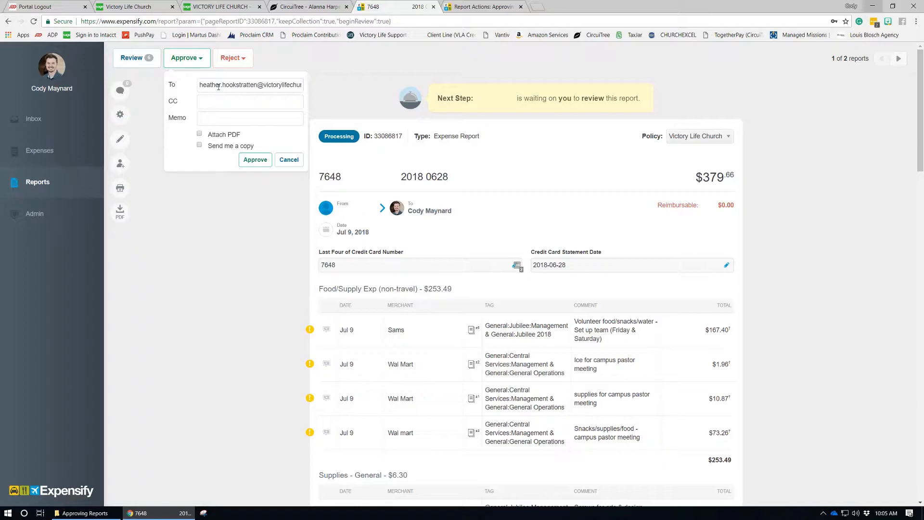
{"action": "left_click", "coordinate": [256, 160]}
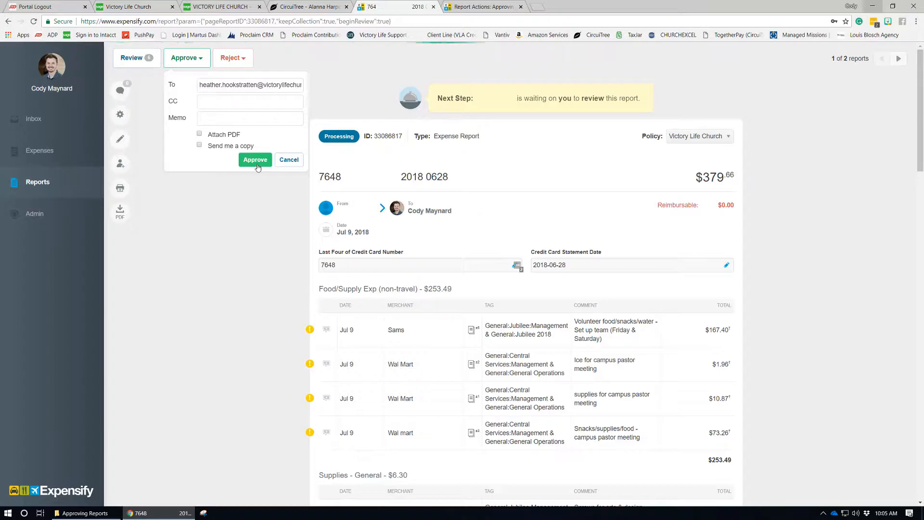